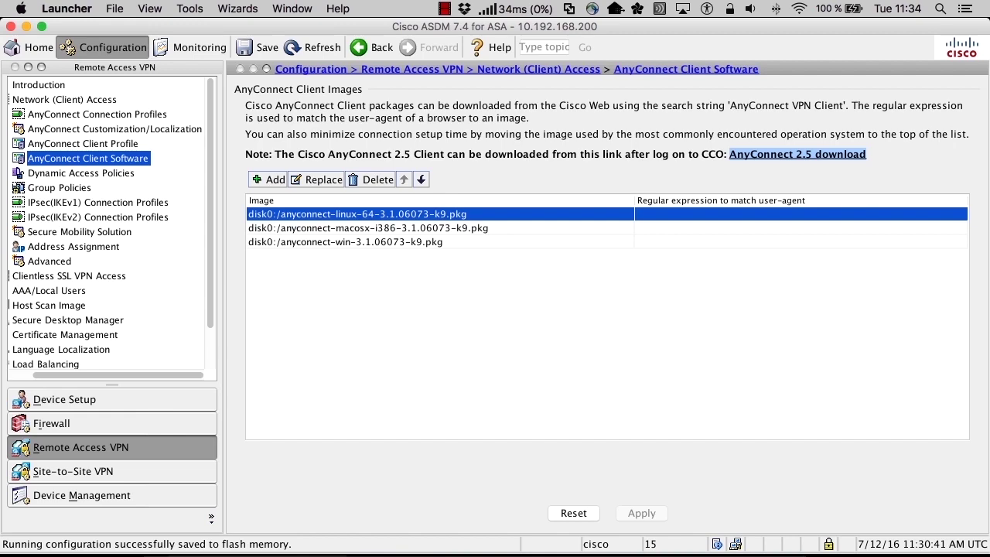
- In the AnyConnect Connection Profiles settings, enable AnyConnect VPN client access and allow SSL access on the outside interface
left_click(40, 116)
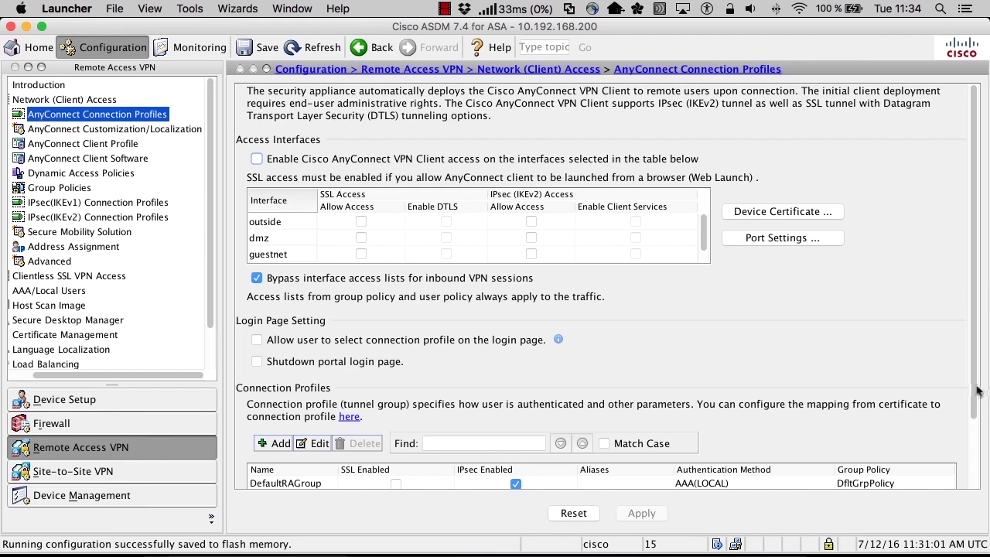
left_click_drag(975, 392, 974, 465)
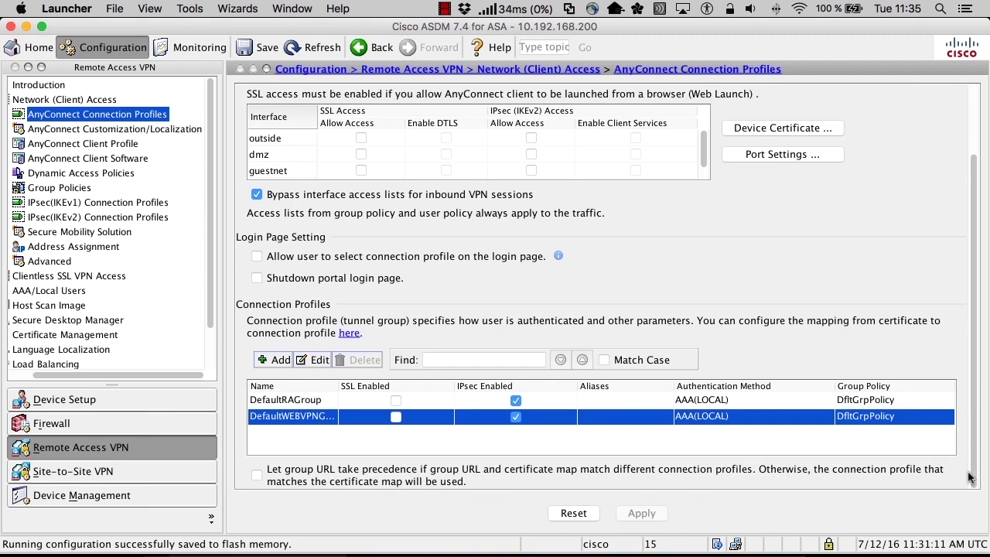
left_click(262, 401)
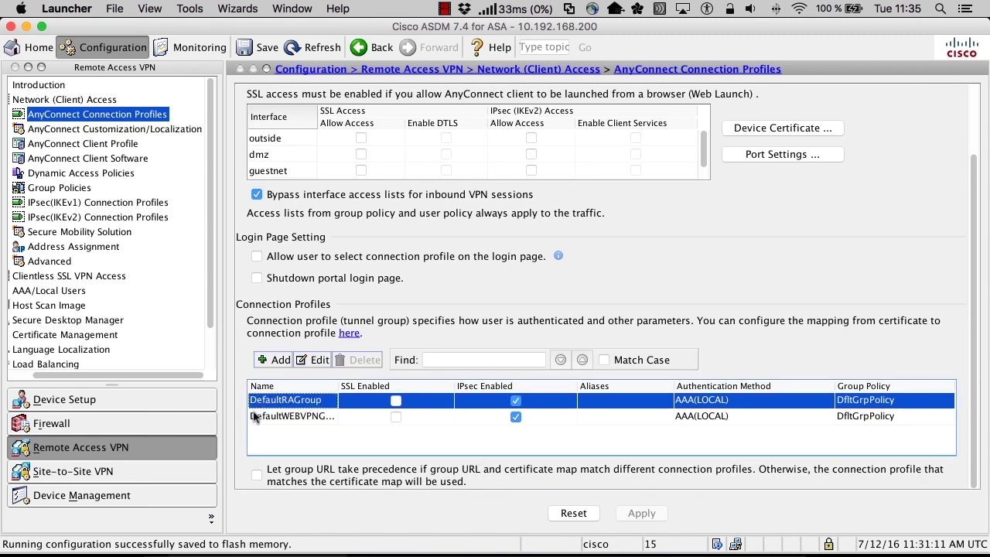
left_click(261, 418)
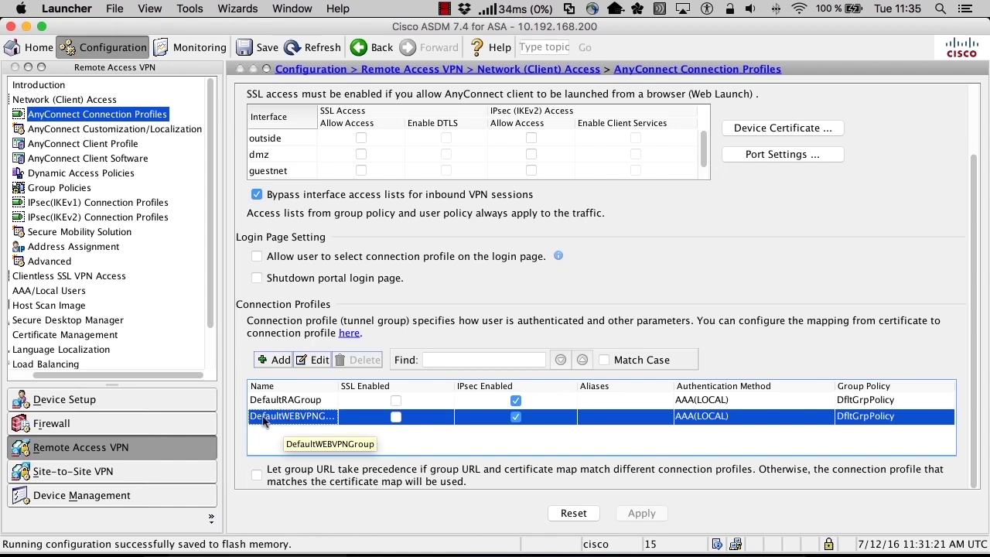
left_click_drag(974, 265, 974, 188)
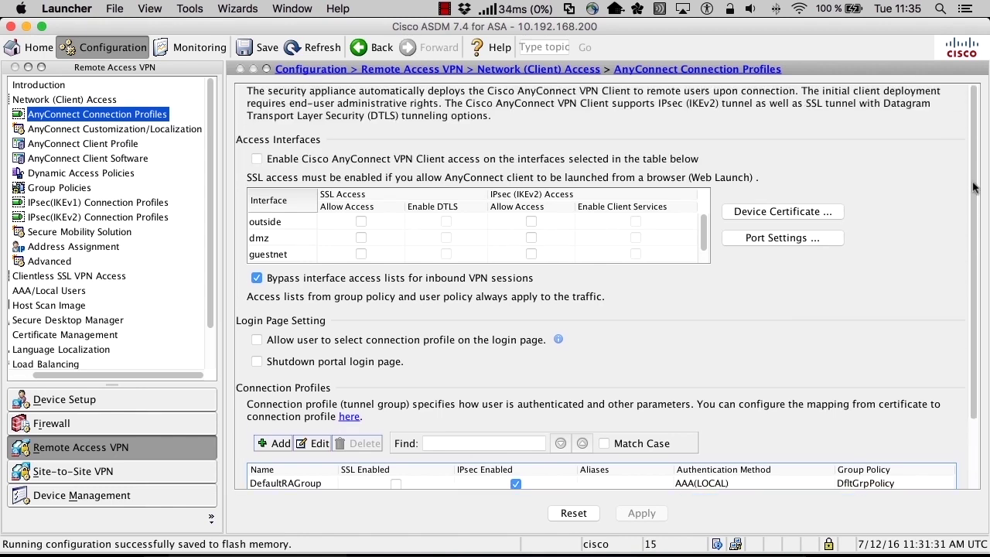
left_click(256, 161)
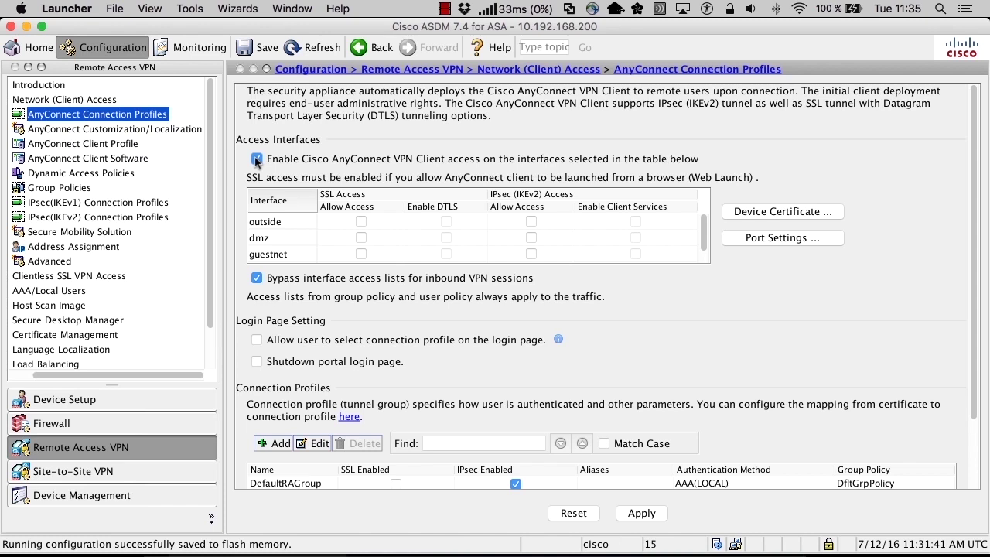
left_click(361, 223)
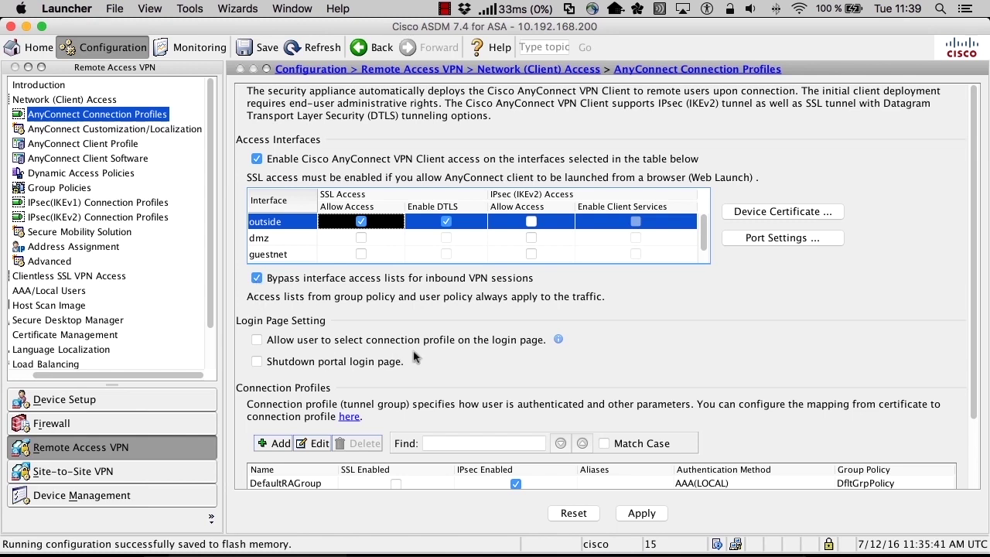
- Enable SSL and disable IPsec for the DefaultWEBVPNGroup connection profile, accepting the effect on profiles sharing its group policy
scroll(479, 373, "down", 2)
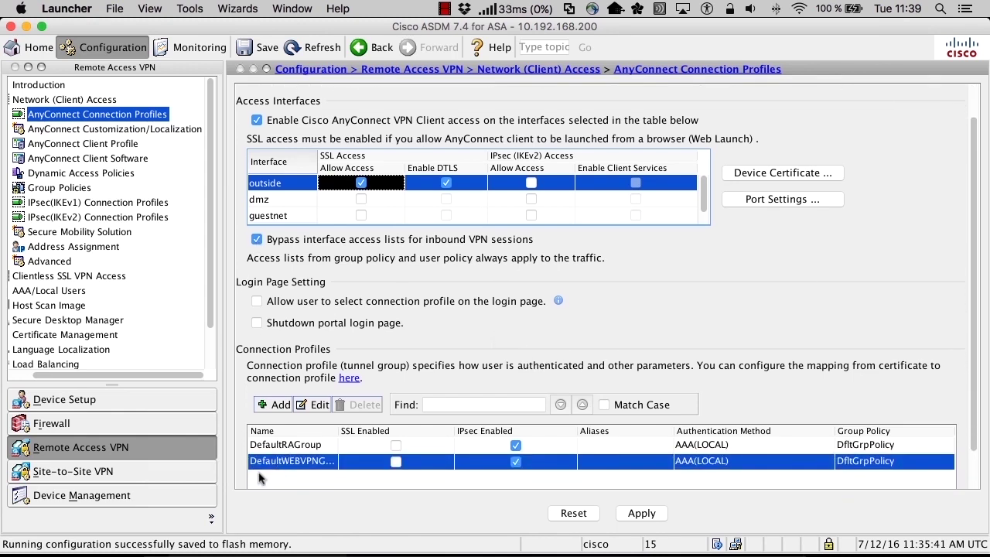
left_click(396, 462)
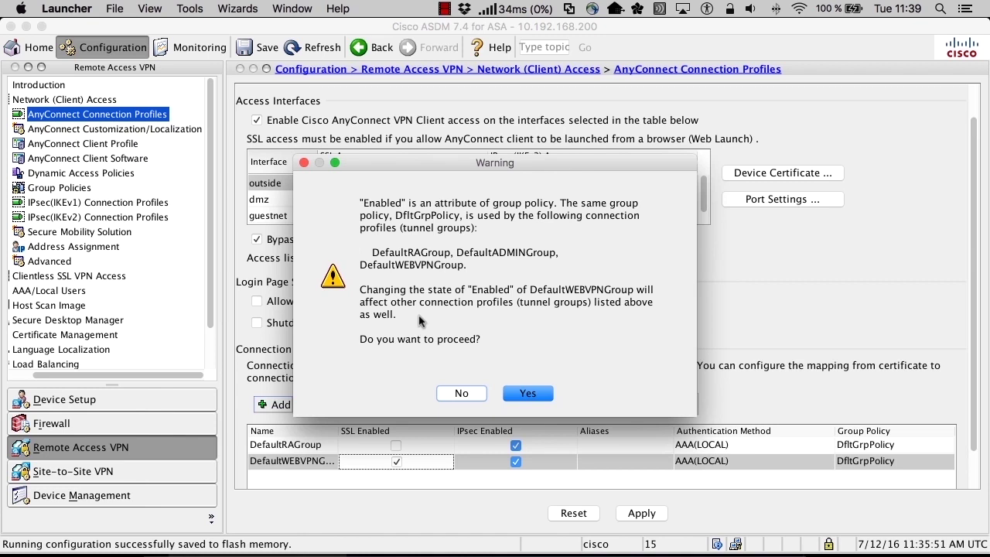
left_click(528, 394)
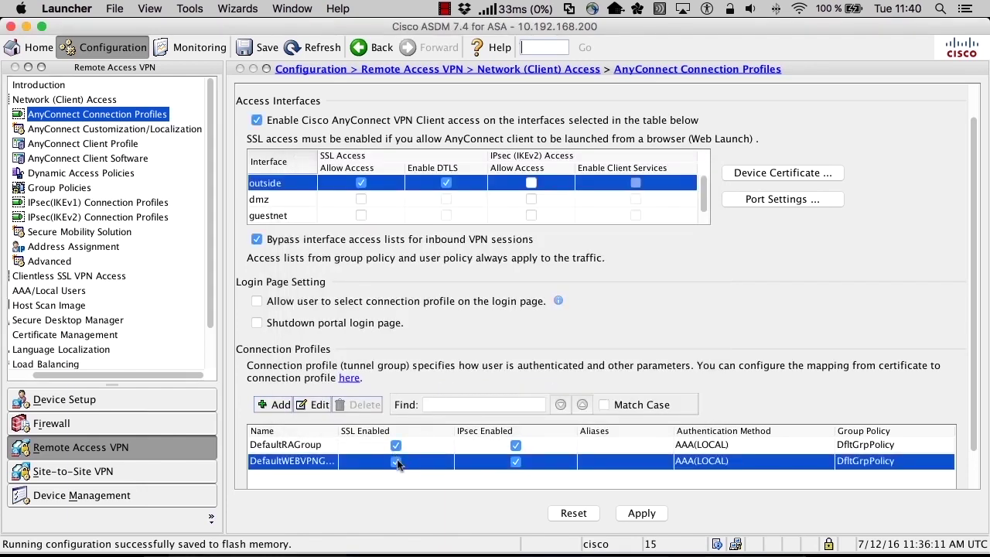
left_click(517, 463)
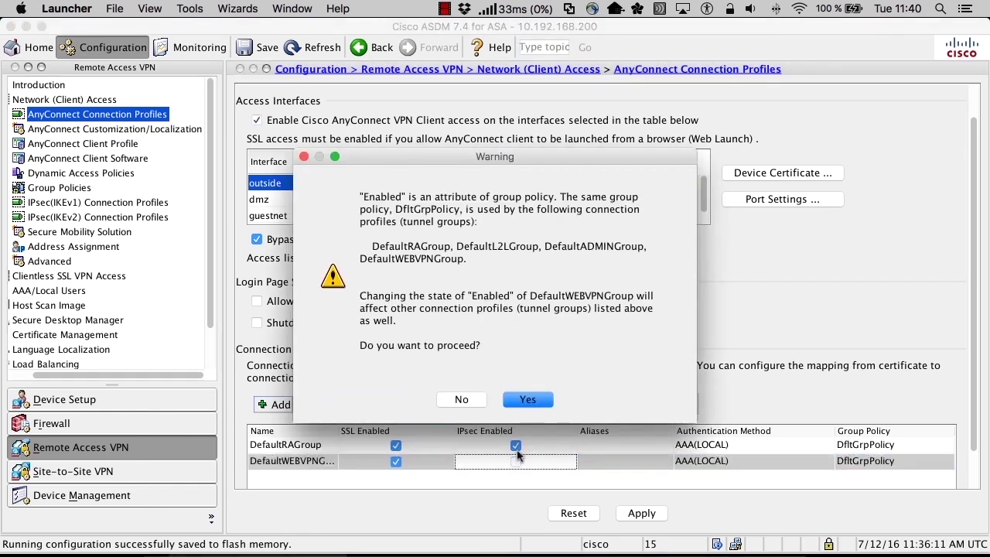
left_click(529, 399)
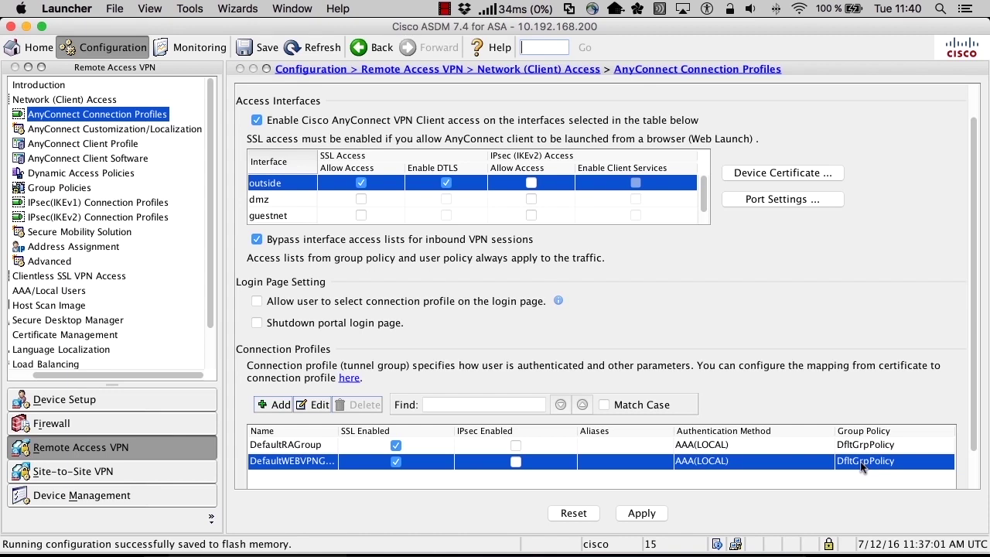
- From the DefaultWEBVPNGroup profile, add an IPv4 client address pool named vpnpool, ranging from 10.0.99.1 to 10.0.99.200 with subnet mask 255.255.255.0
left_click(299, 466)
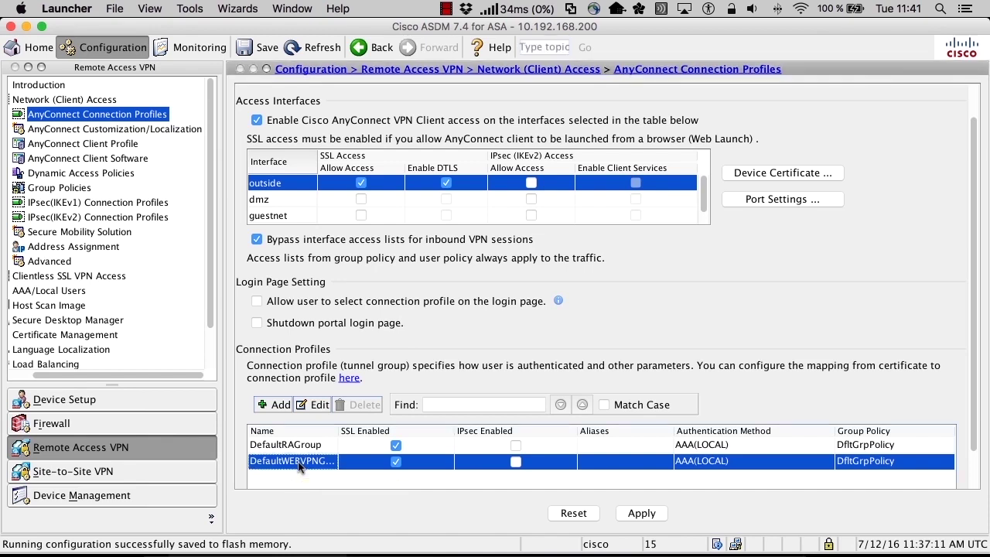
double_click(298, 467)
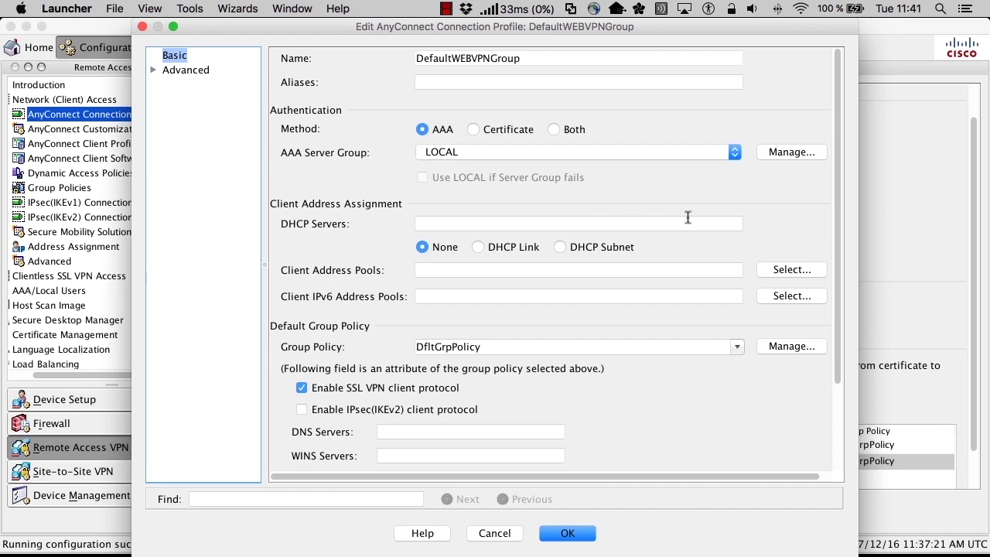
left_click(792, 271)
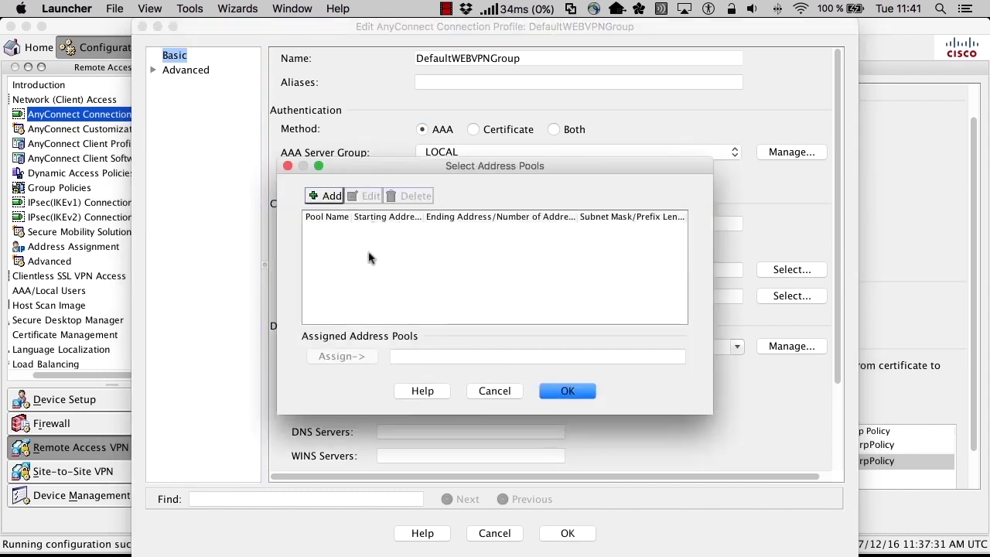
left_click(325, 197)
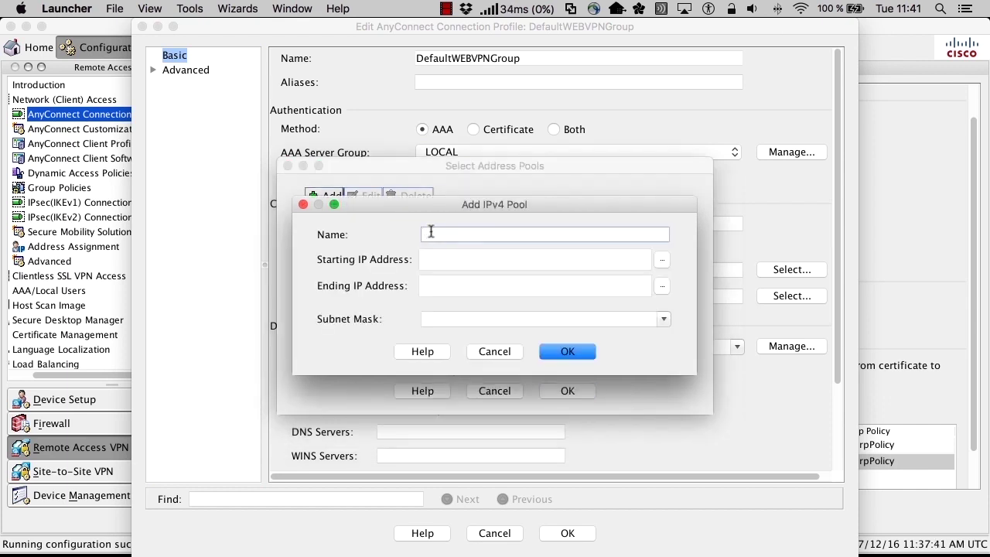
type("vpnpool")
key("Tab")
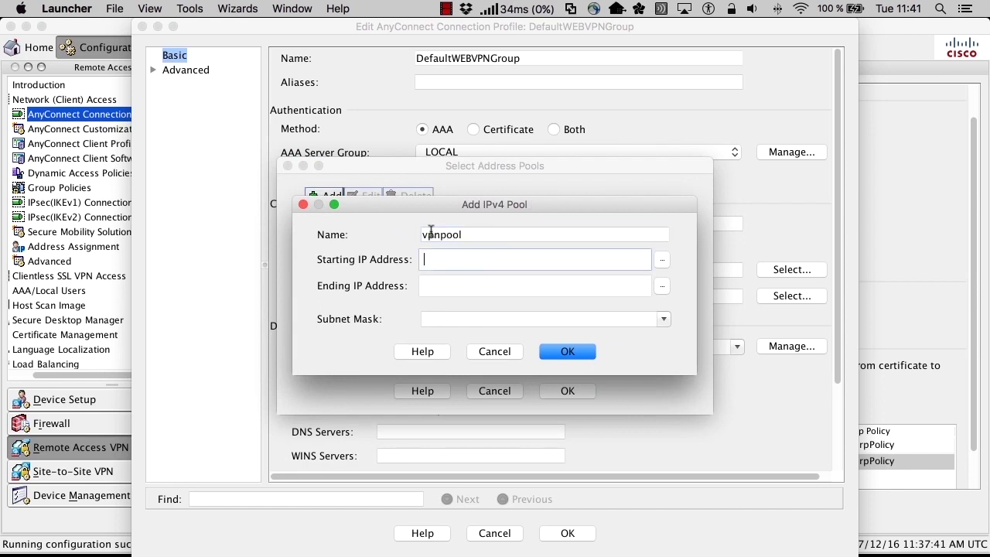
type("10.0.99.1")
key("Tab")
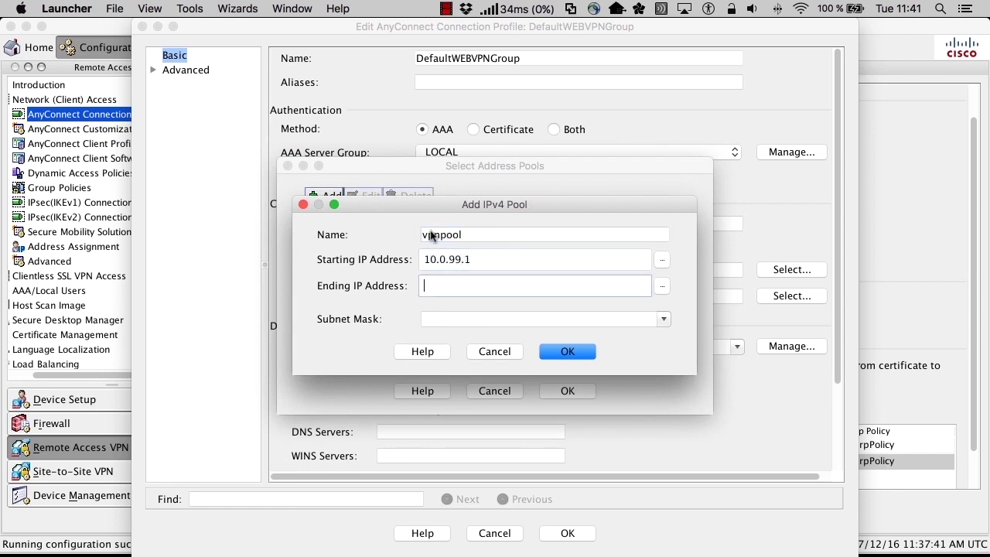
type("10.0.99.200")
key("Tab")
type("255.2")
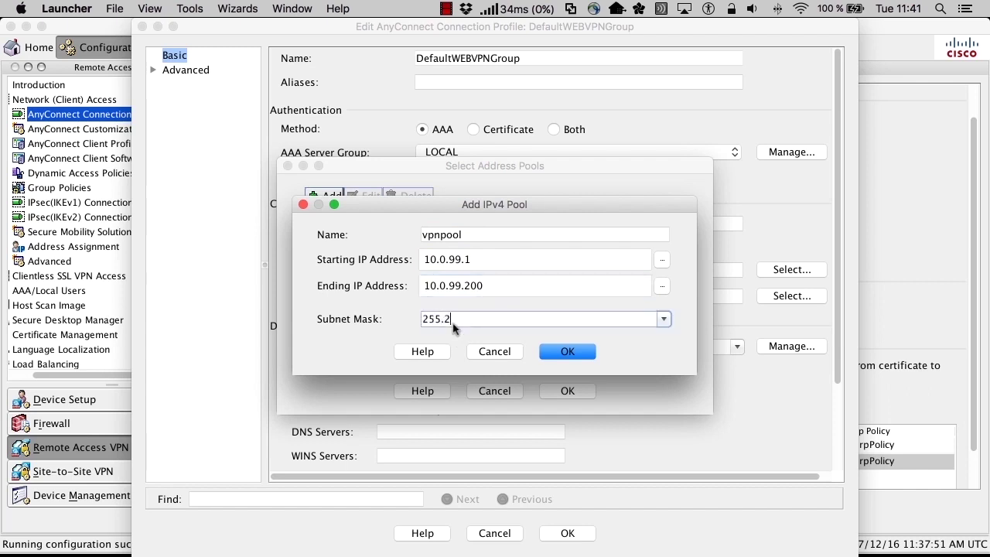
type("55.255.0")
left_click(551, 350)
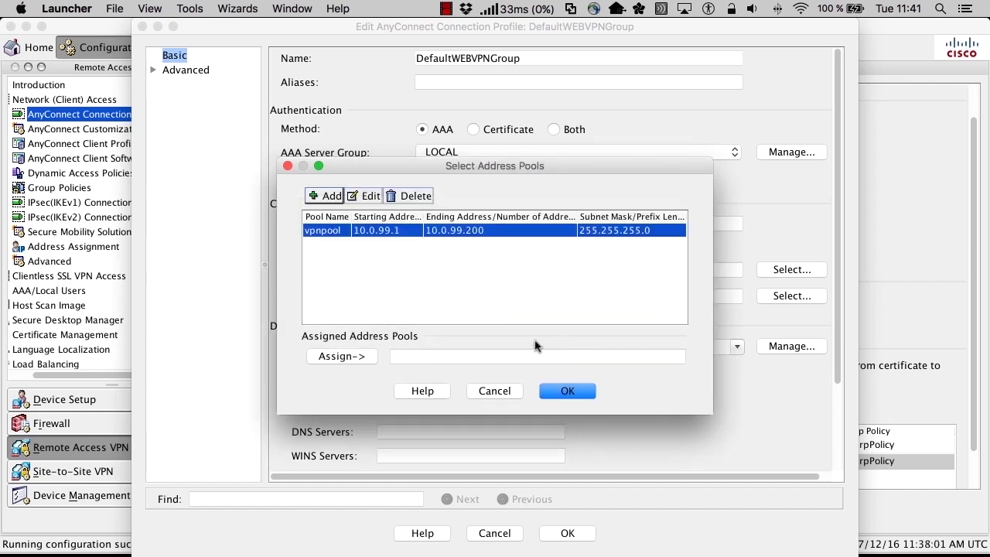
- Assign vpnpool as the client address pool of the DefaultWEBVPNGroup connection profile
left_click(333, 358)
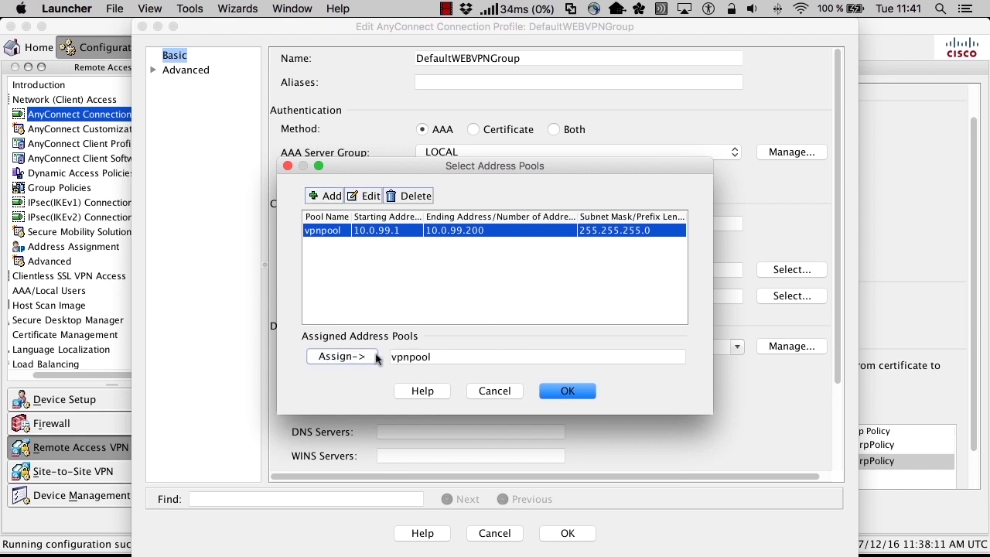
left_click(566, 392)
left_click_drag(504, 267, 411, 268)
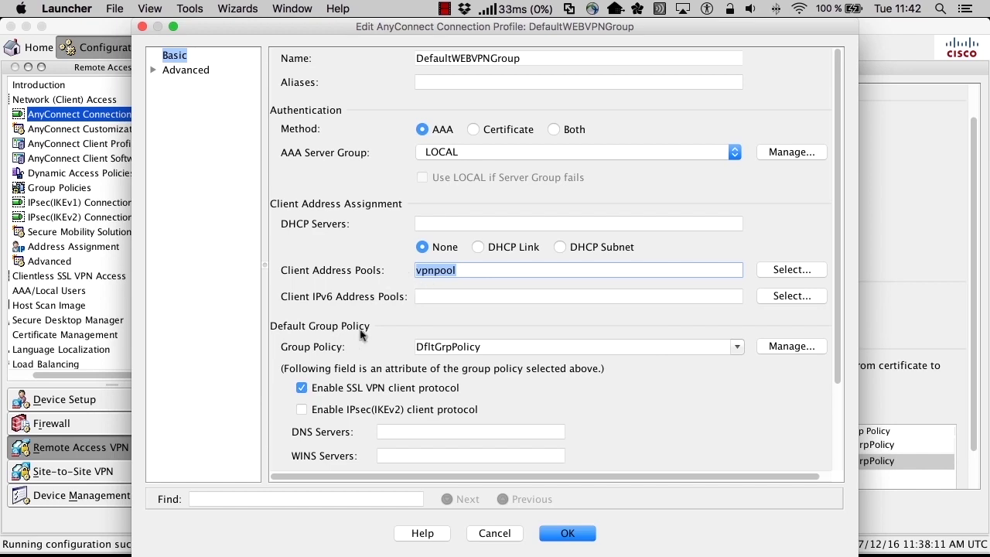
- Edit the DfltGrpPolicy group policy and assign vpnpool as its IPv4 address pool
left_click(781, 348)
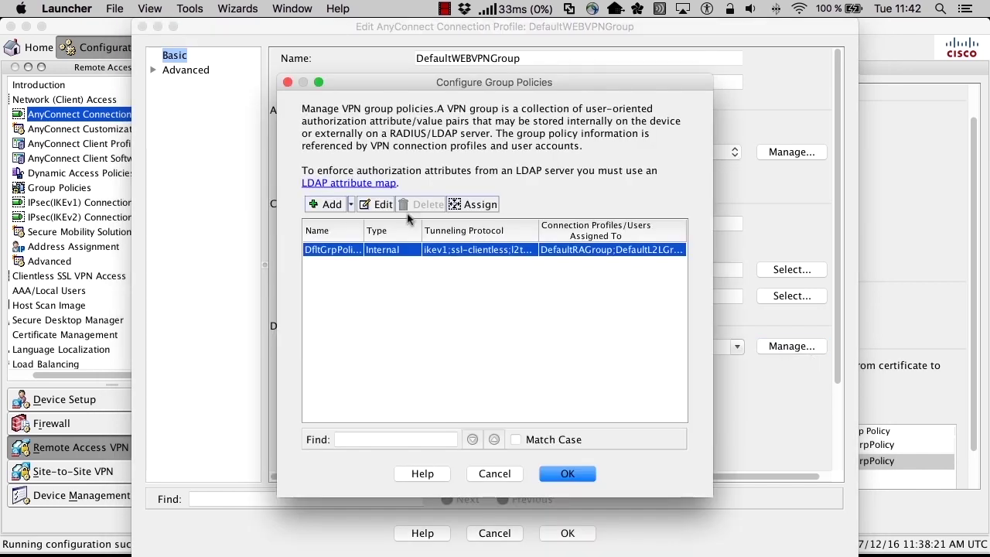
left_click(380, 204)
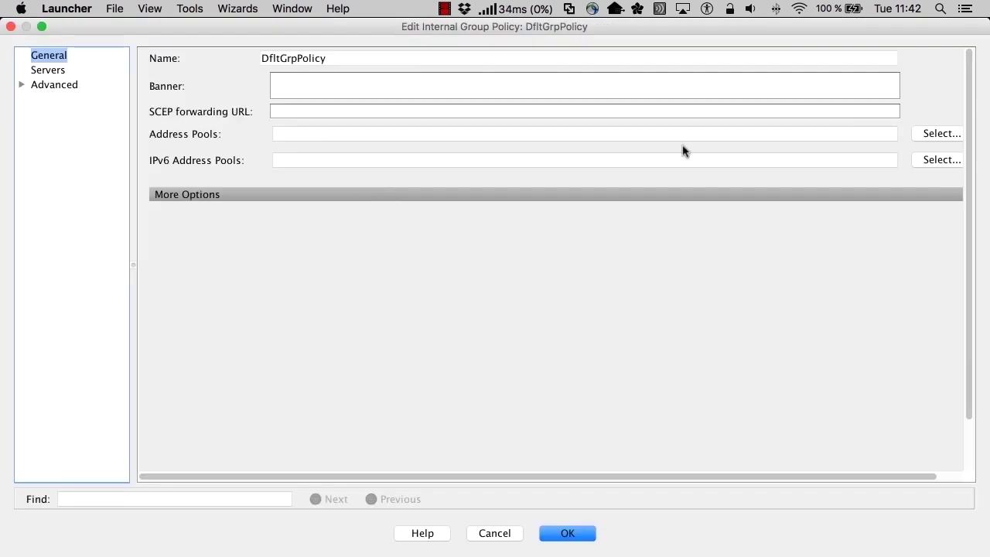
left_click(333, 133)
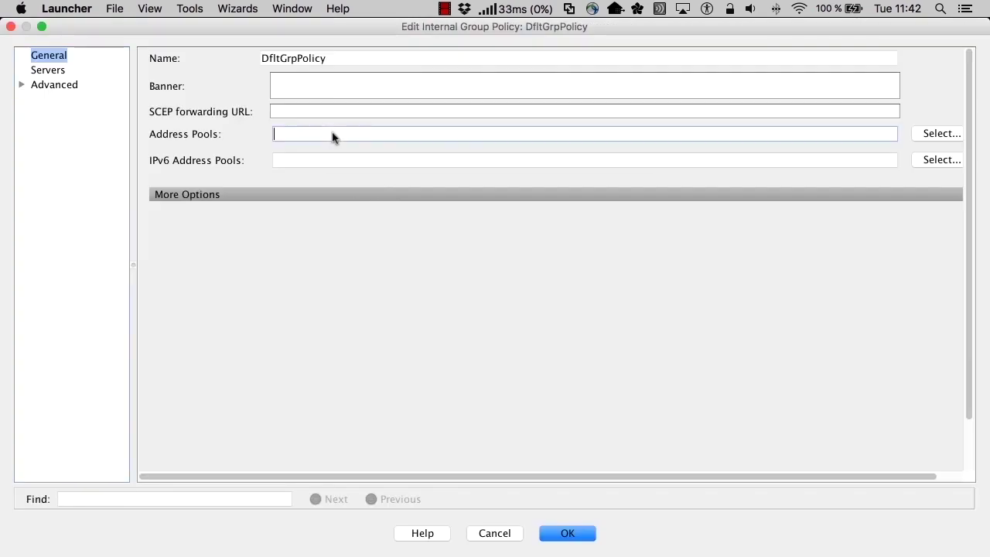
left_click(938, 136)
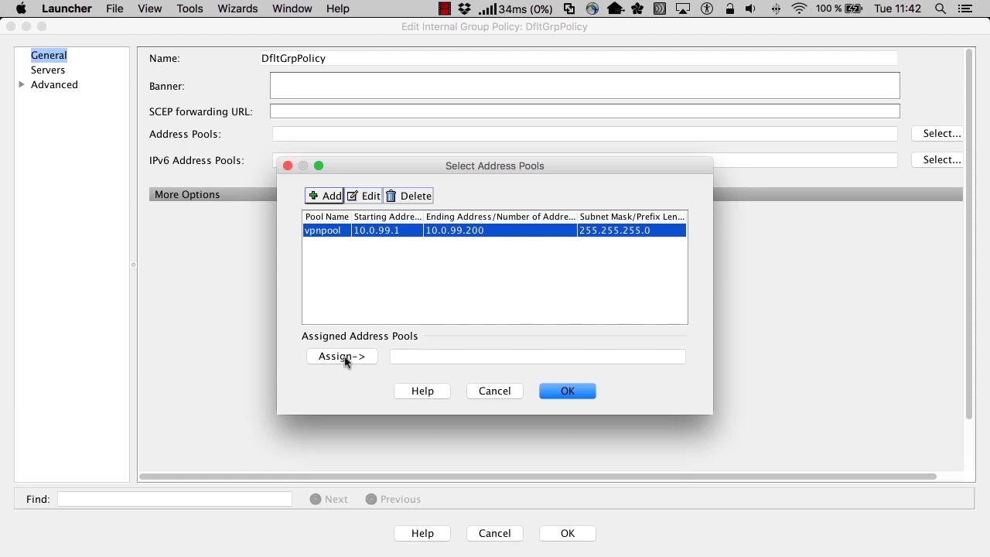
left_click(345, 358)
left_click(583, 397)
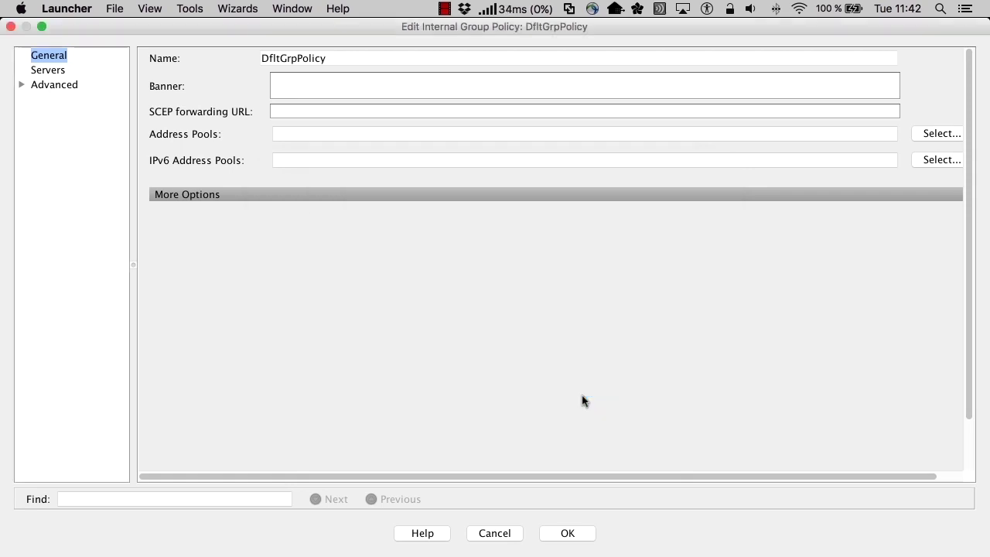
- Set the DNS server of DfltGrpPolicy to 10.0.0.100 and accept the group policy and connection profile changes
left_click(219, 195)
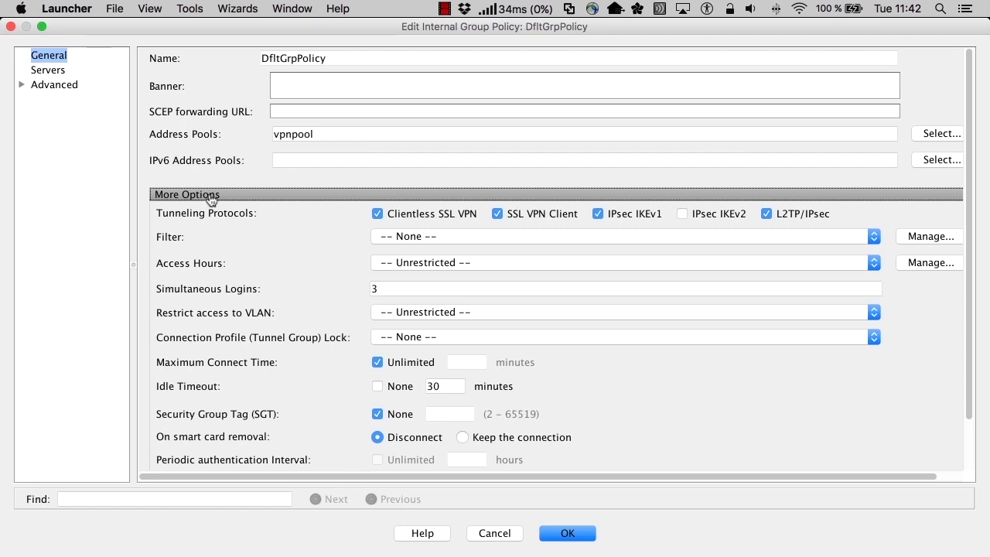
left_click(211, 198)
left_click(49, 70)
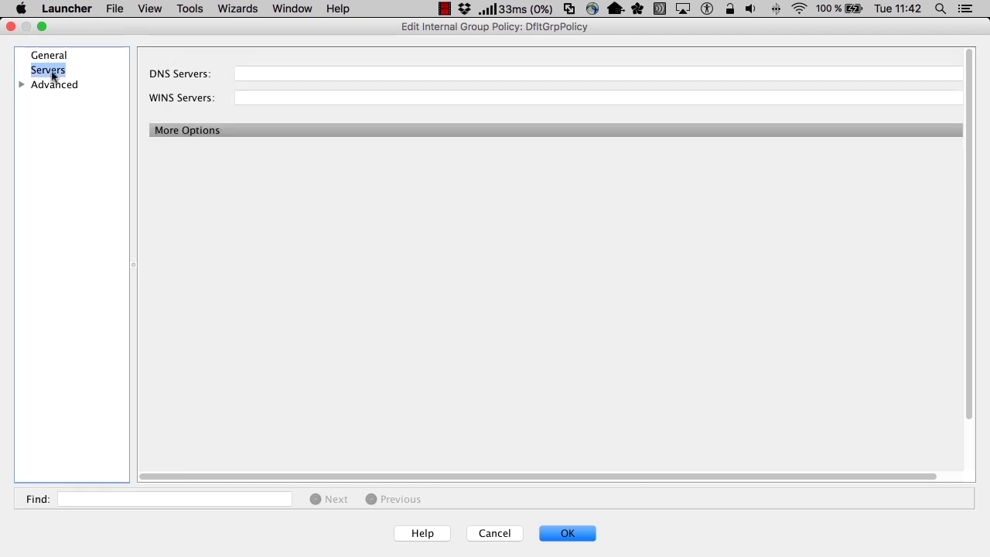
left_click(274, 74)
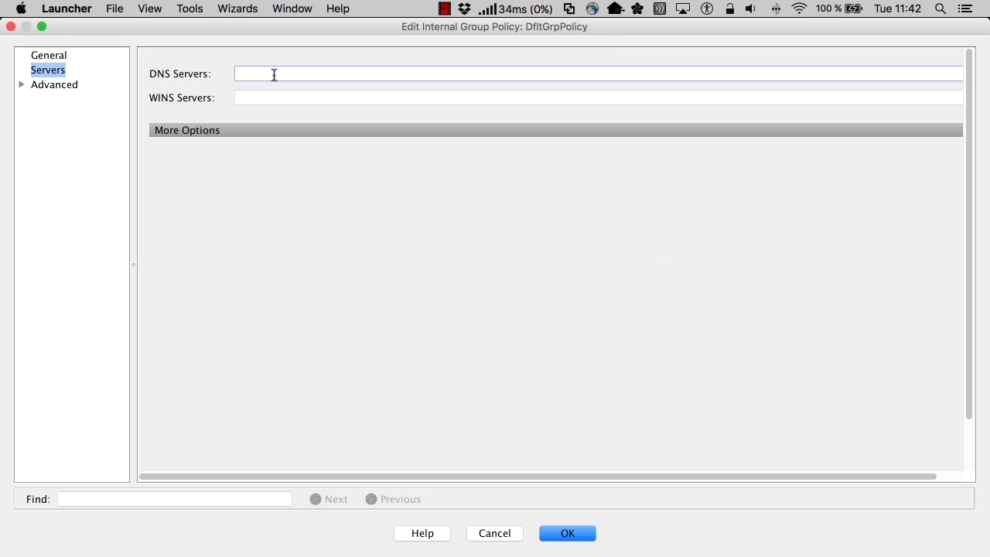
type("10.0.0.100")
left_click(569, 534)
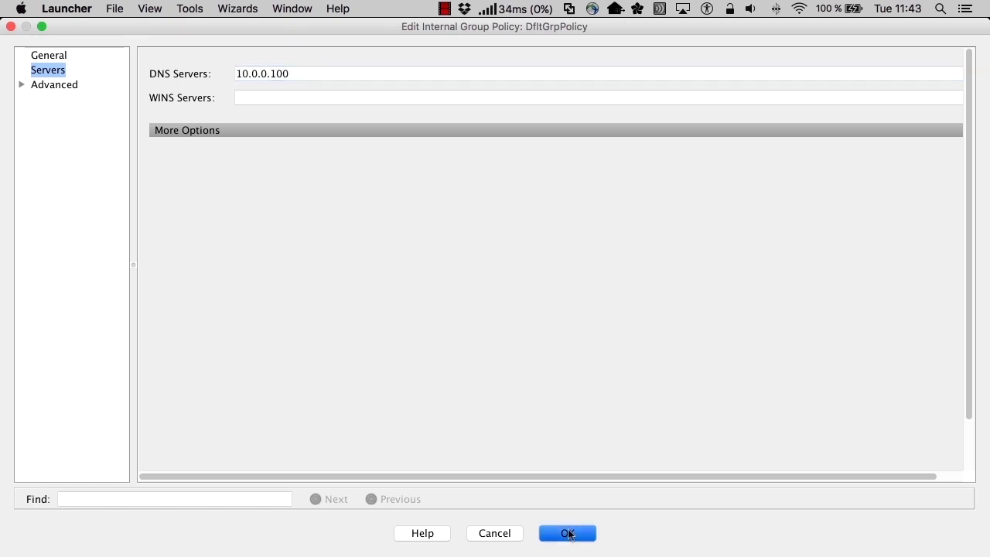
left_click(567, 474)
left_click(567, 533)
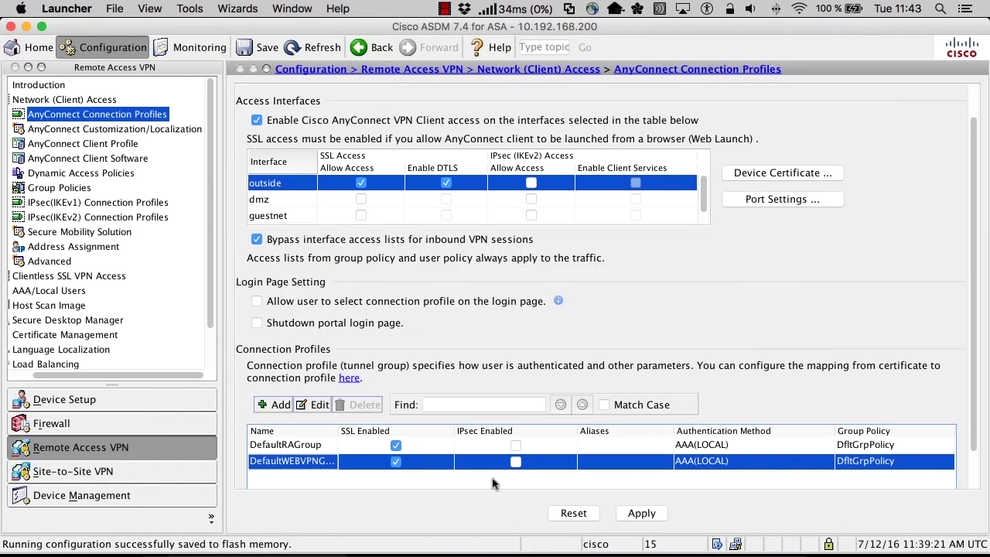
- Apply the connection profile changes, review the generated CLI commands and send them to the ASA
left_click(642, 514)
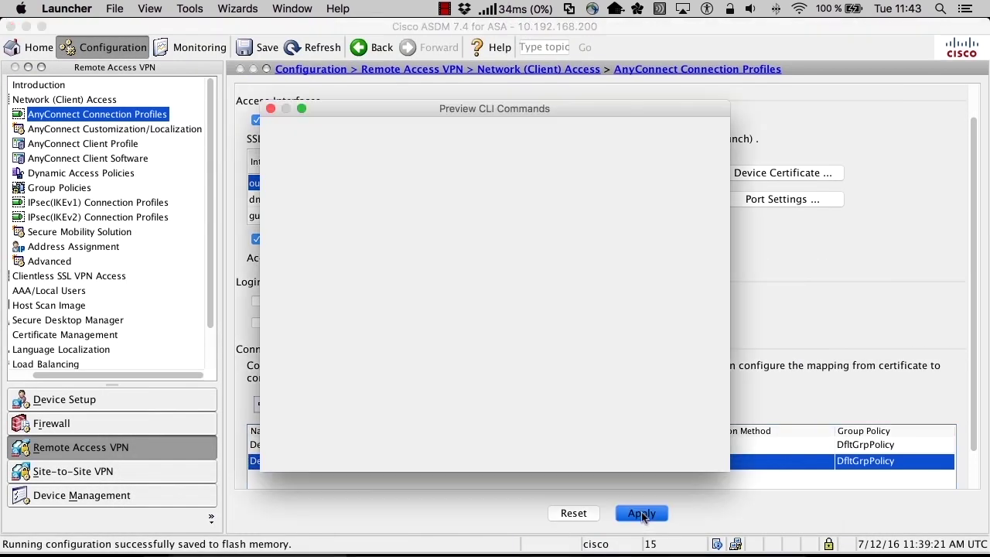
left_click_drag(292, 180, 507, 247)
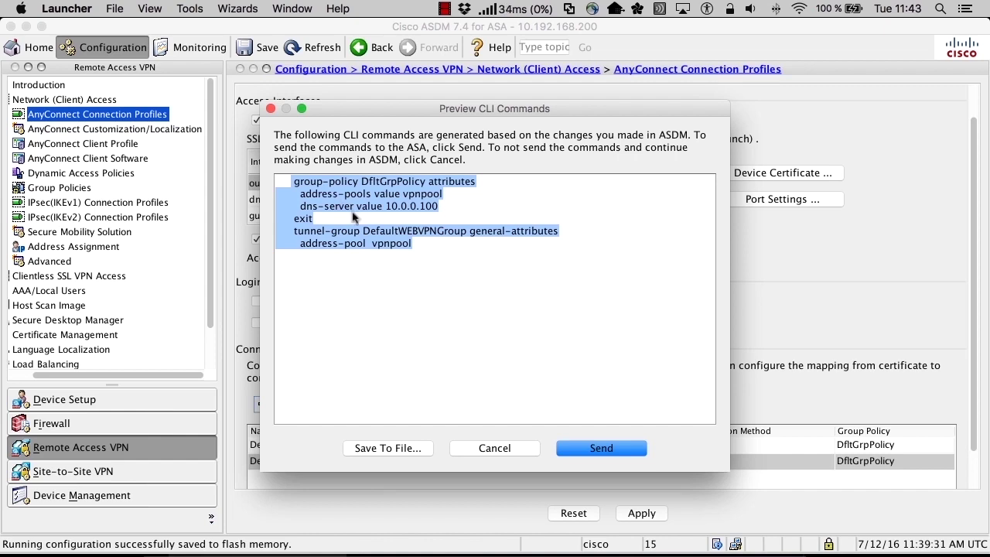
left_click(601, 448)
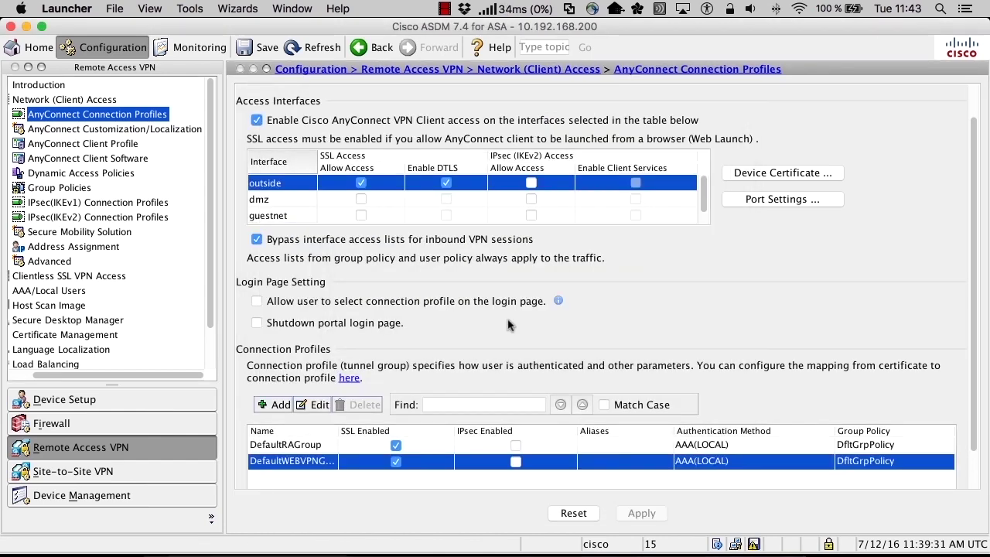
- Refresh the device configuration and enable AnyConnect VPN client access with SSL allowed on the outside interface
left_click(306, 47)
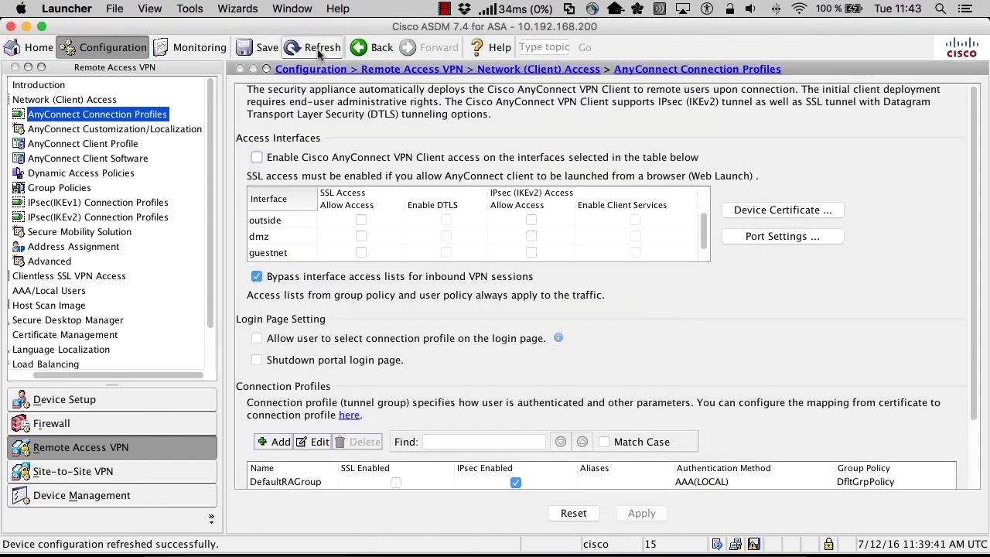
scroll(979, 408, "down", 3)
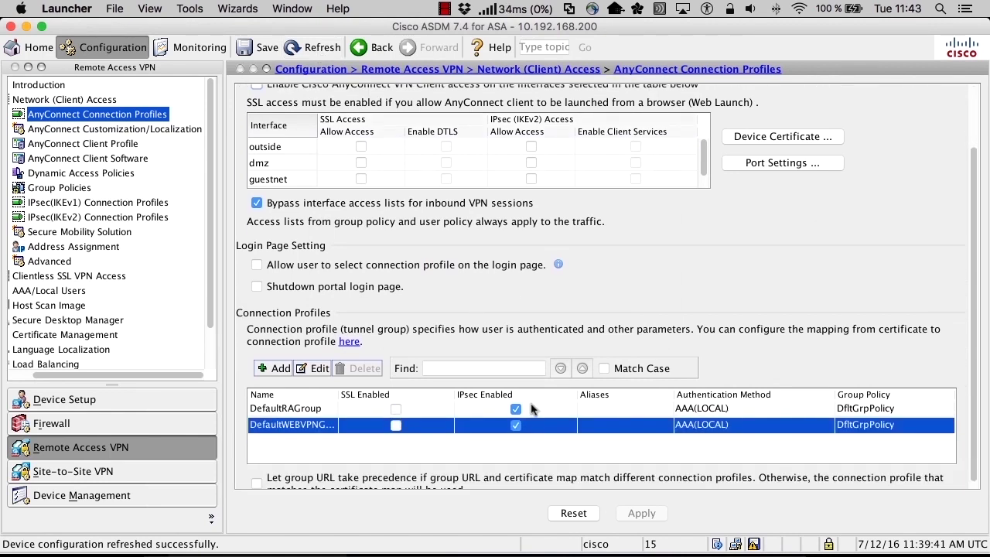
scroll(348, 193, "up", 2)
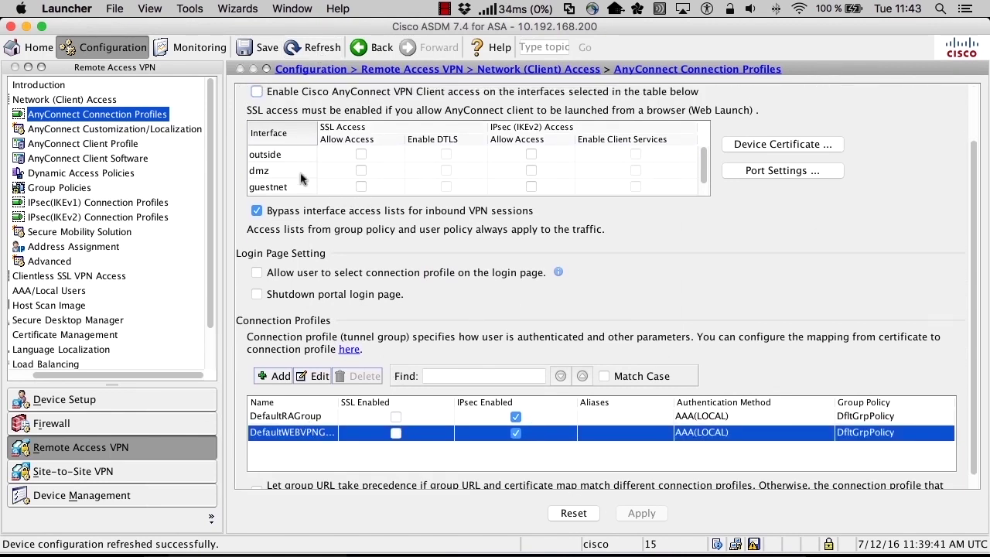
left_click(256, 95)
left_click(361, 157)
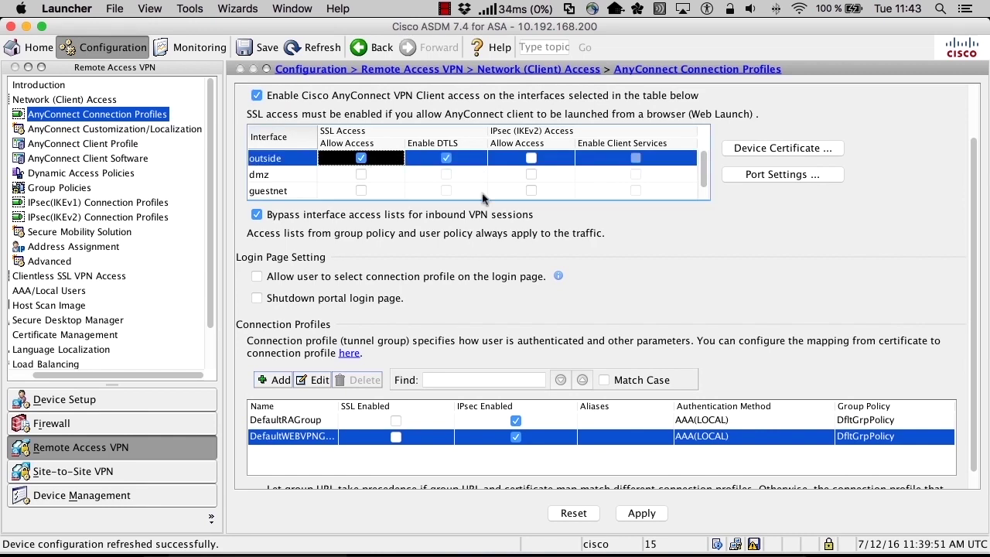
- Enable SSL for the DefaultWEBVPNGroup connection profile, accept the shared group policy change, and apply and send the commands to the ASA
left_click(395, 438)
left_click(539, 395)
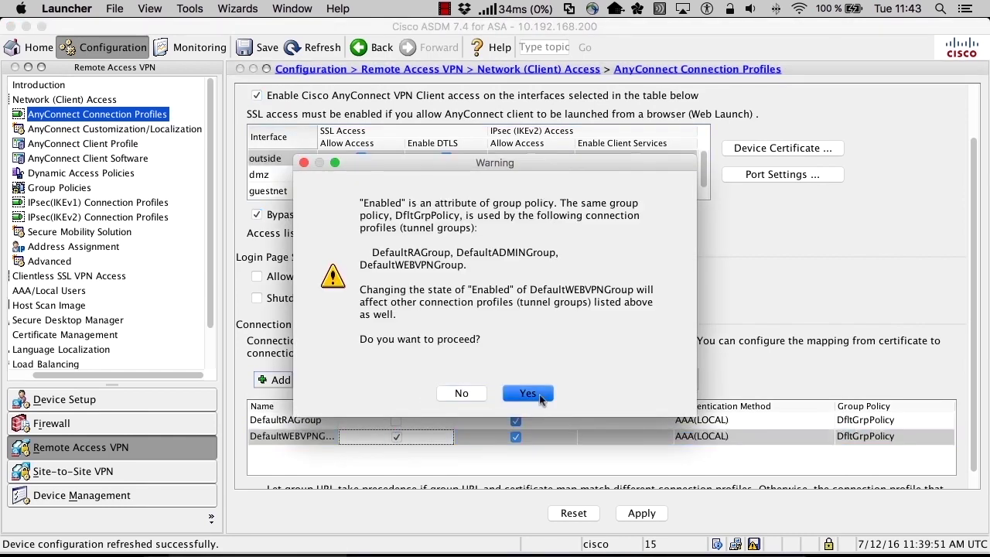
scroll(454, 310, "down", 1)
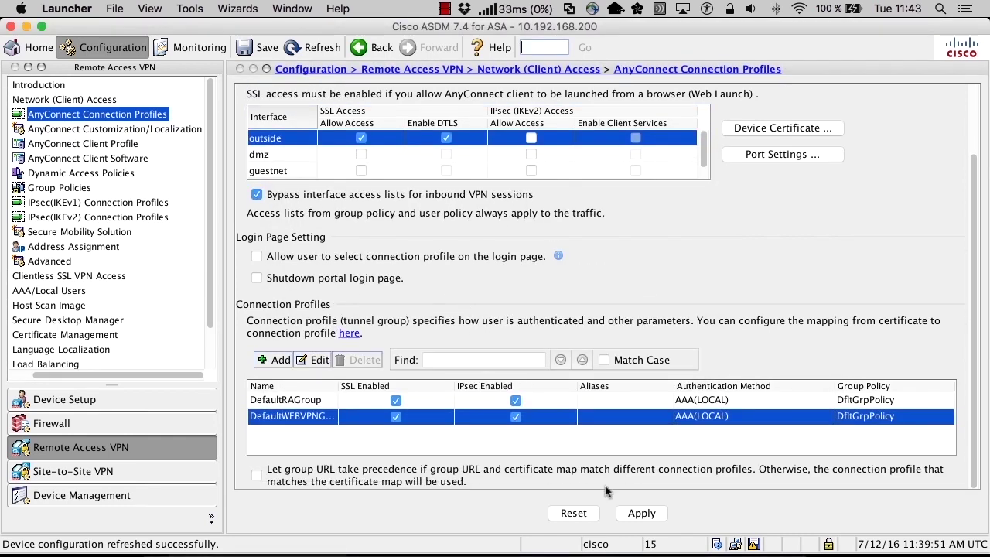
left_click(641, 513)
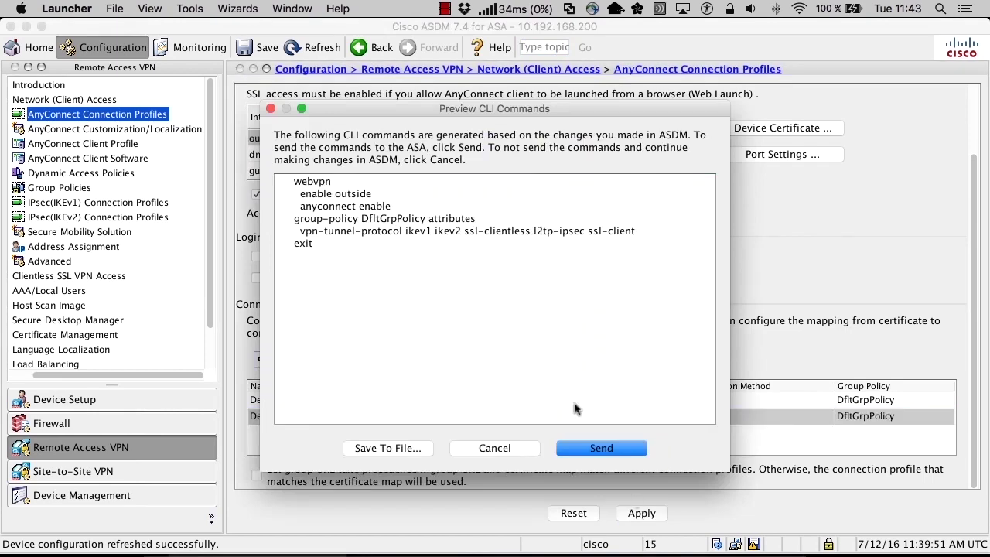
left_click(565, 450)
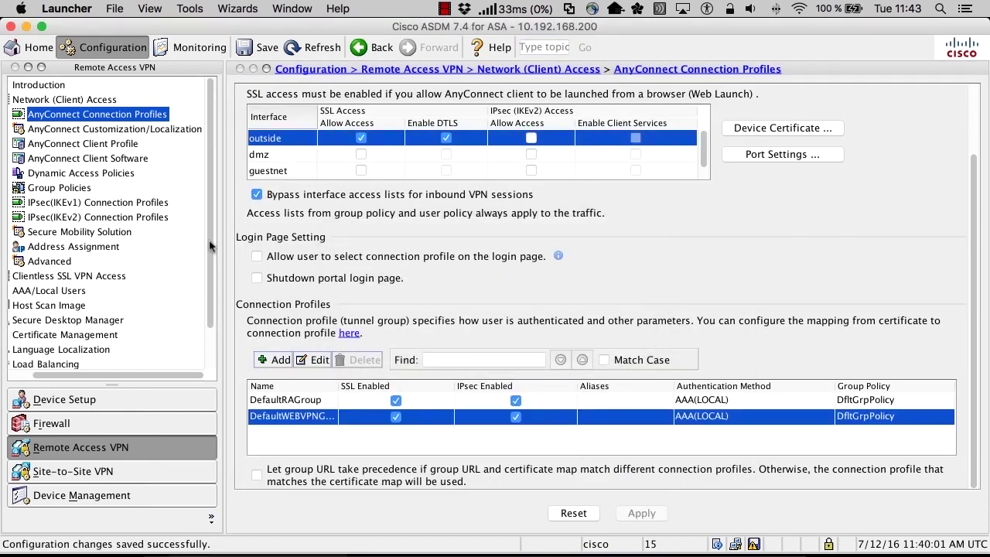
- Create an IPv4 pool vpnpool from the DefaultWEBVPNGroup profile's client address pools, ranging from 10.0.99.100 to 10.0.99.200 with mask 255.255.255.0
left_click(269, 418)
double_click(269, 418)
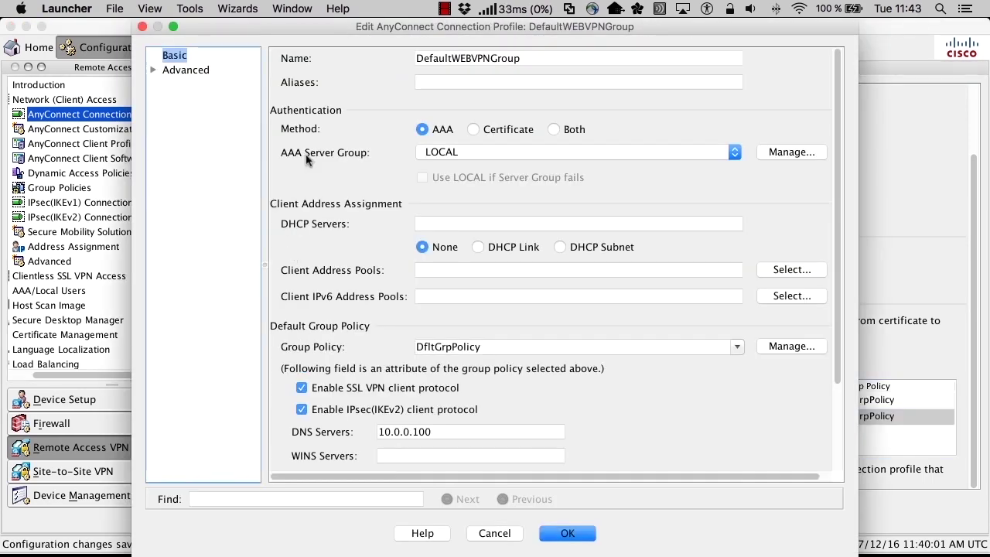
left_click(791, 270)
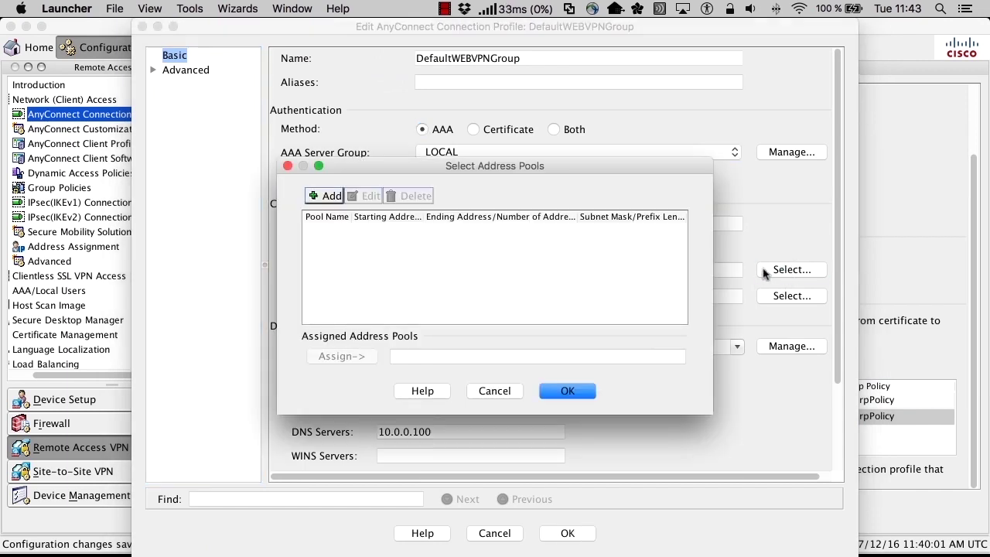
left_click(326, 196)
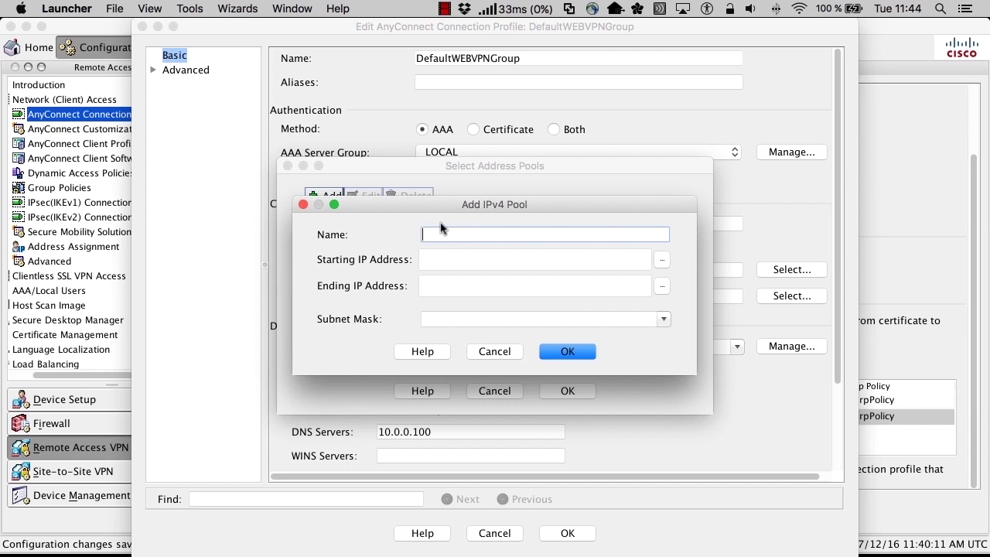
type("pool")
key("Tab")
type("10.0.99.100")
key("Tab")
type("10.0.99.20")
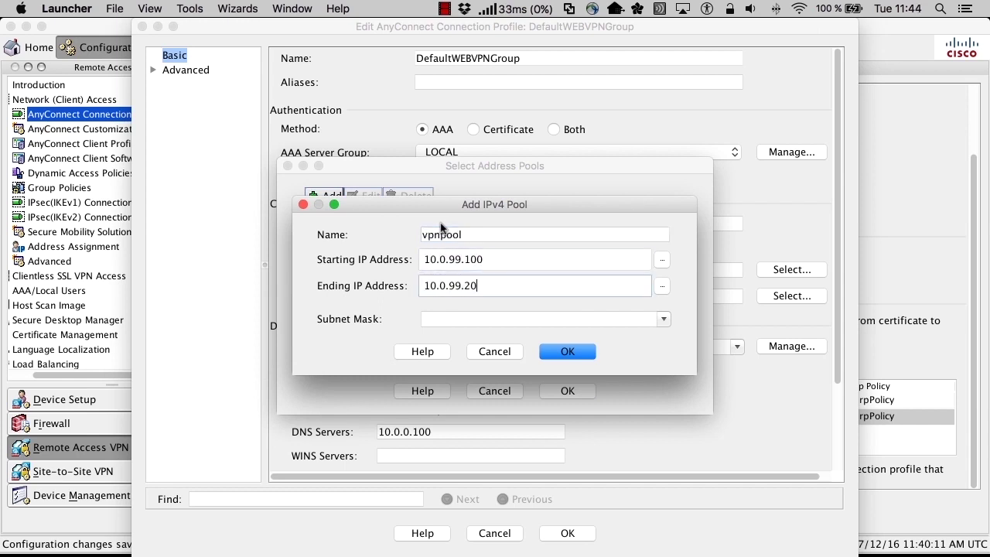
left_click(443, 317)
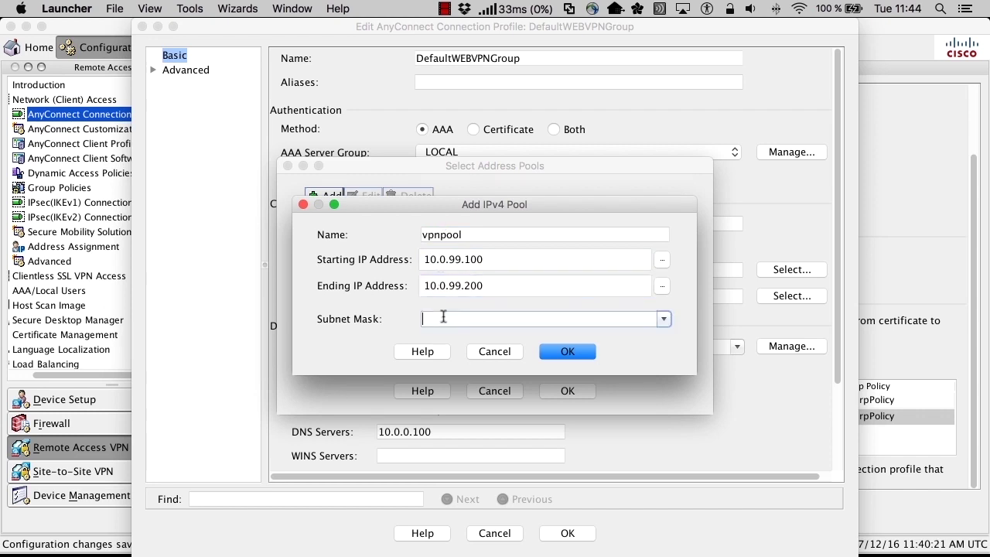
type("255.255.255.0")
left_click(572, 354)
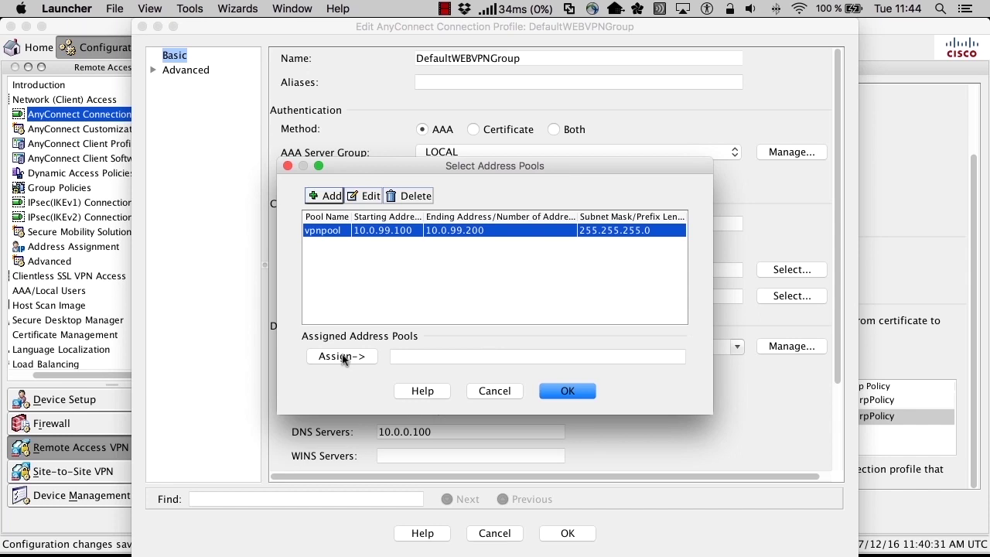
- Assign vpnpool to the DefaultWEBVPNGroup profile, then apply the change and send the commands to the ASA
left_click(343, 357)
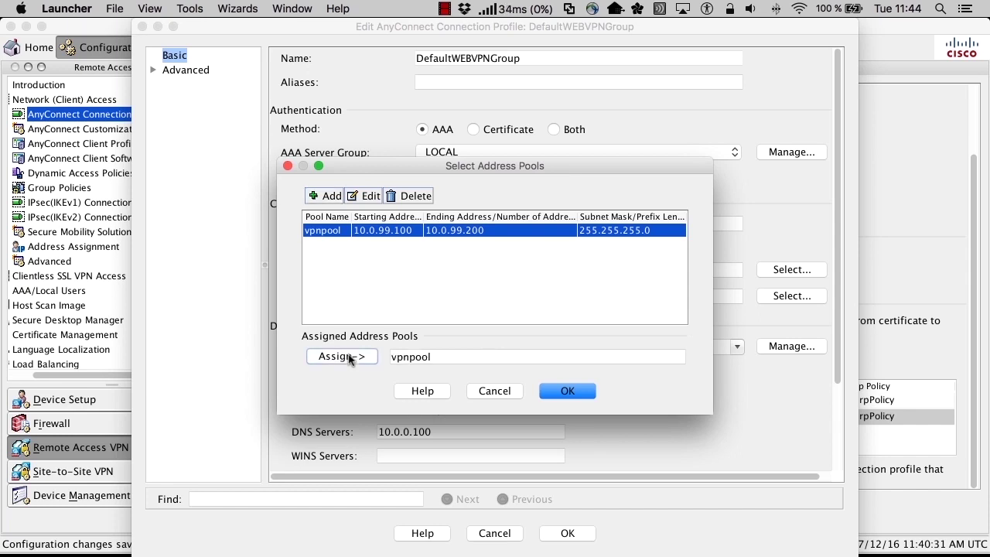
left_click(569, 392)
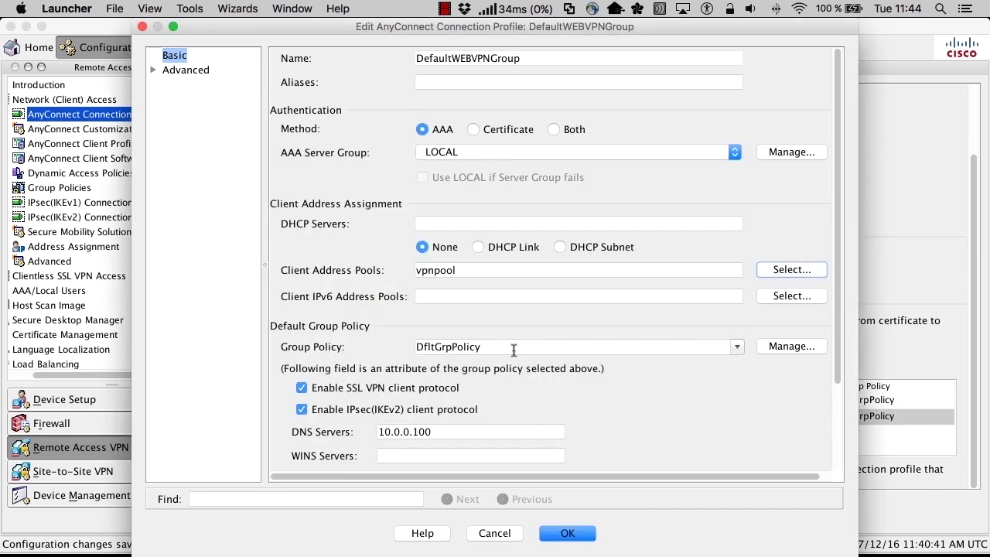
left_click(569, 534)
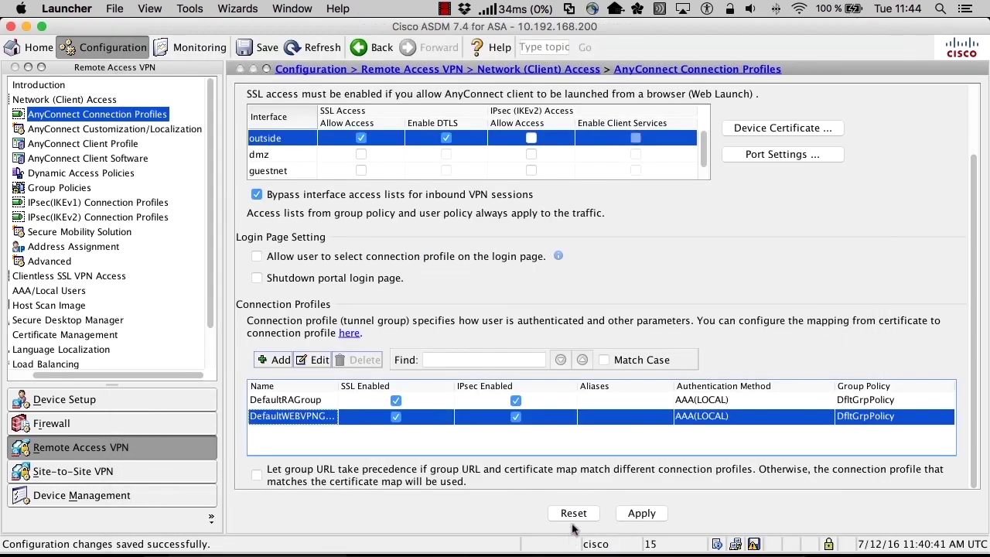
left_click(642, 512)
left_click(619, 449)
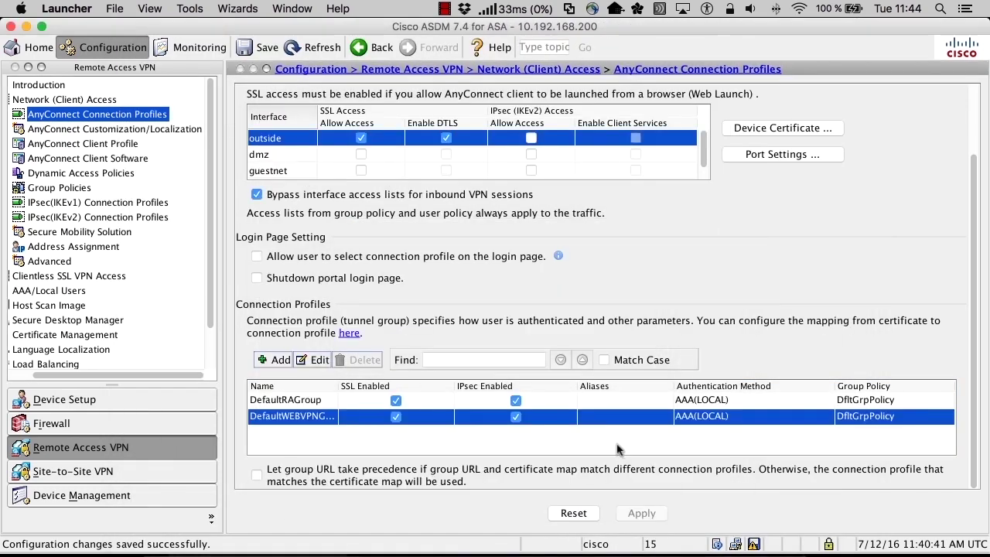
- Edit the DfltGrpPolicy group policy from the DefaultWEBVPNGroup profile and assign vpnpool as its IPv4 address pool
double_click(272, 418)
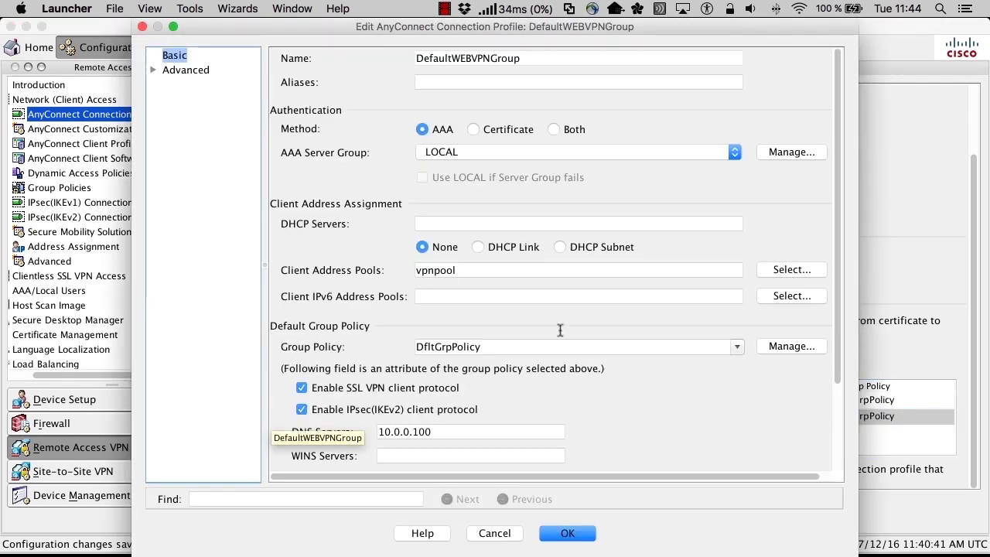
left_click(791, 346)
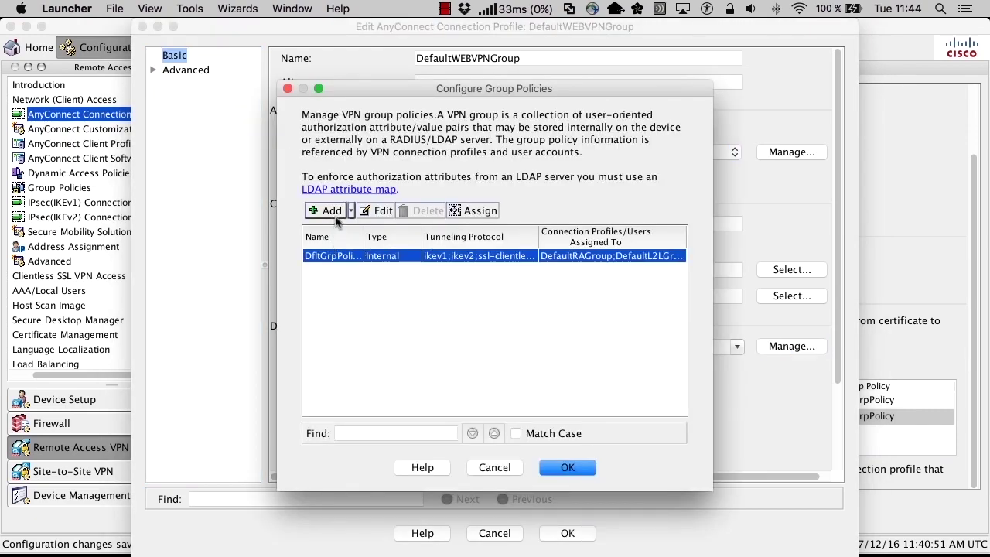
left_click(379, 210)
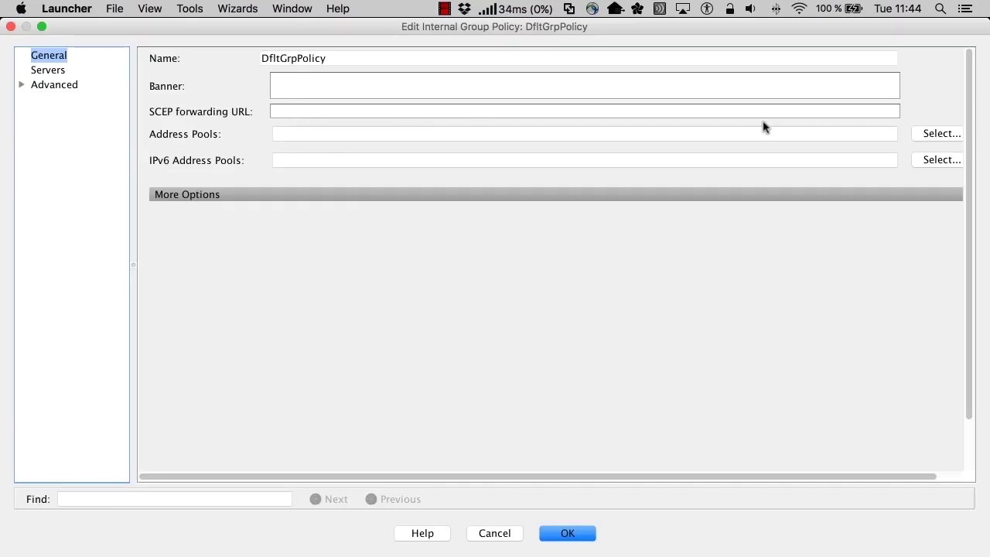
left_click(932, 135)
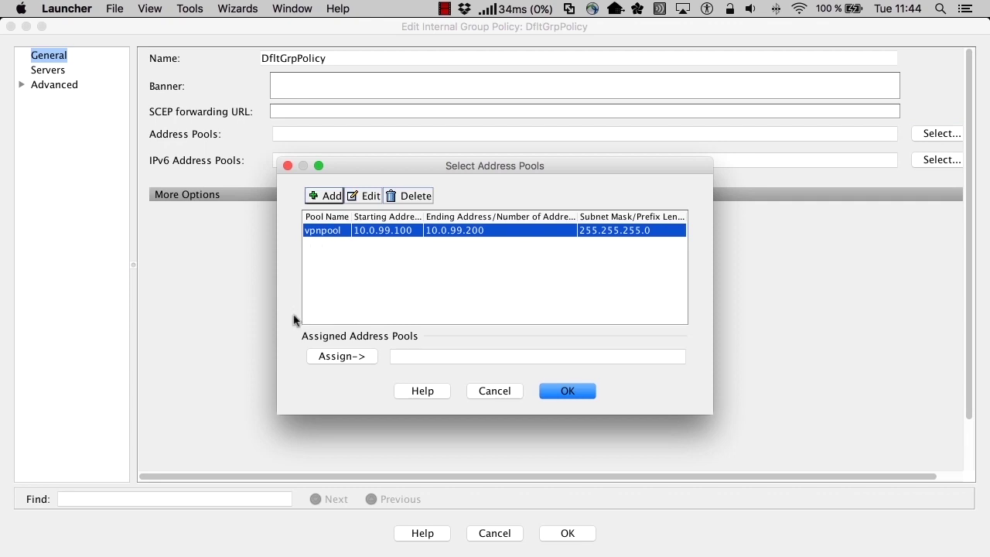
left_click(329, 360)
left_click(578, 395)
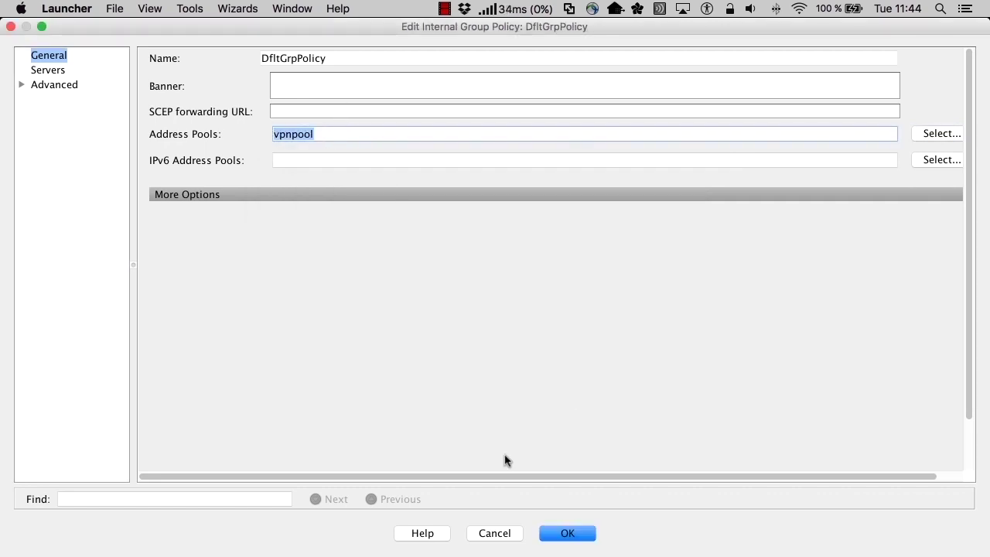
left_click(553, 533)
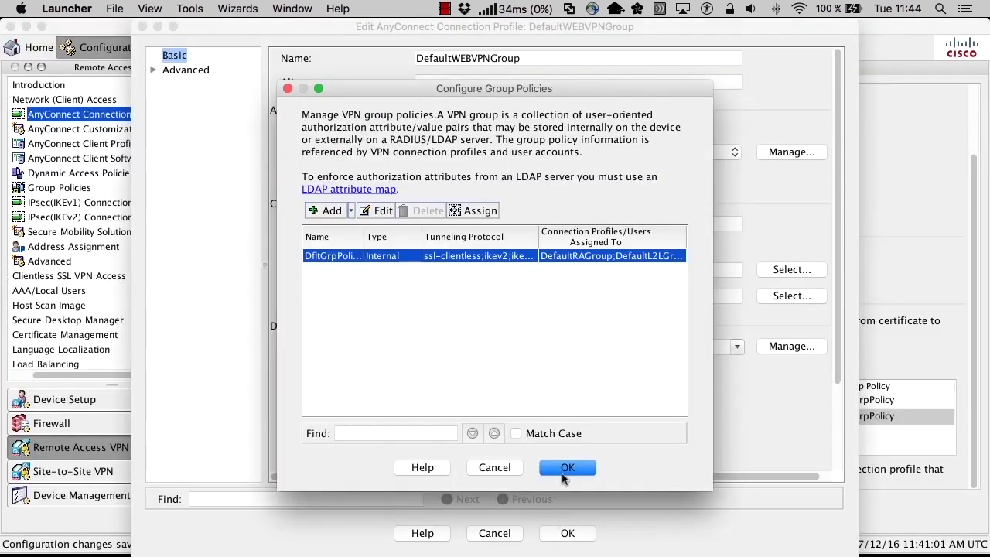
- Accept the group policy and connection profile edits, then apply them and send the generated commands to the ASA
left_click(565, 469)
left_click(563, 533)
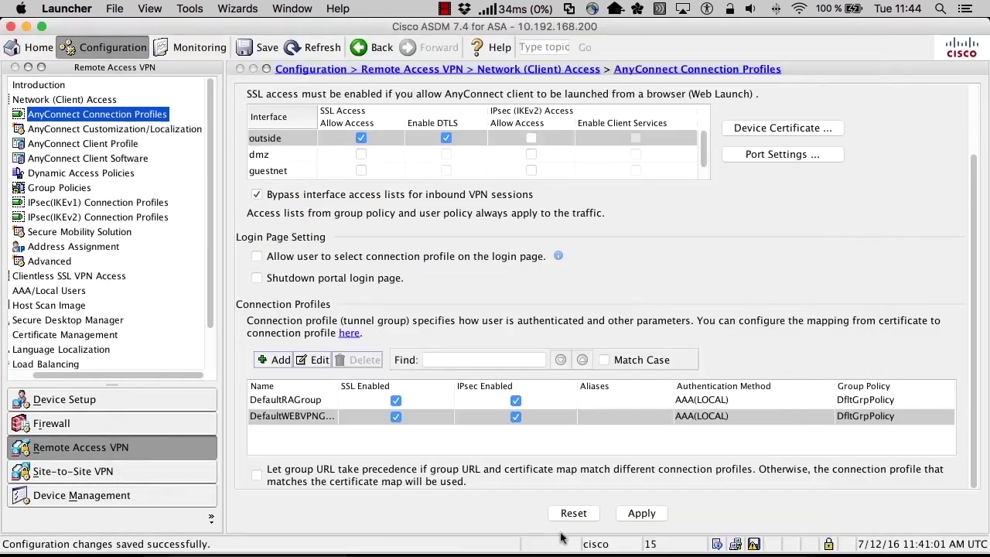
left_click(642, 513)
left_click(594, 451)
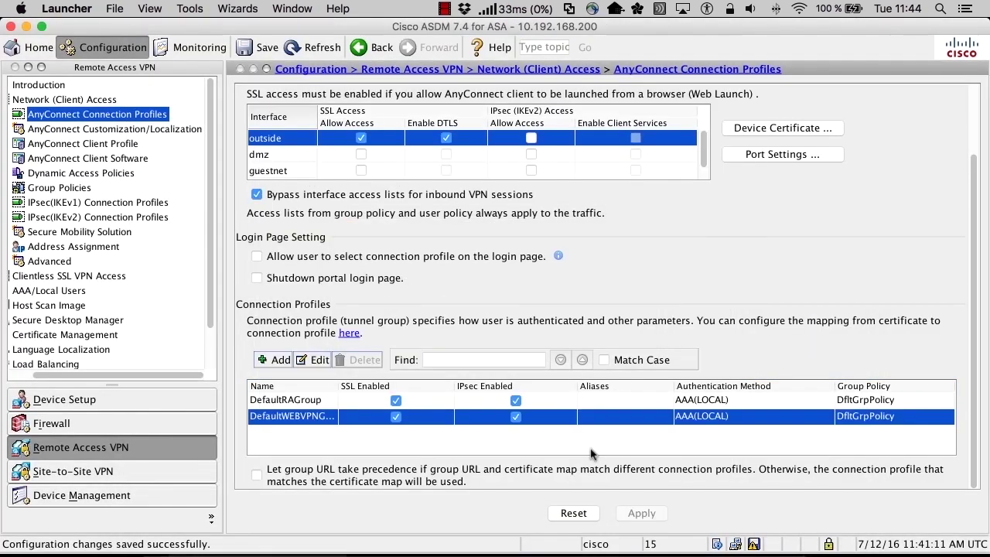